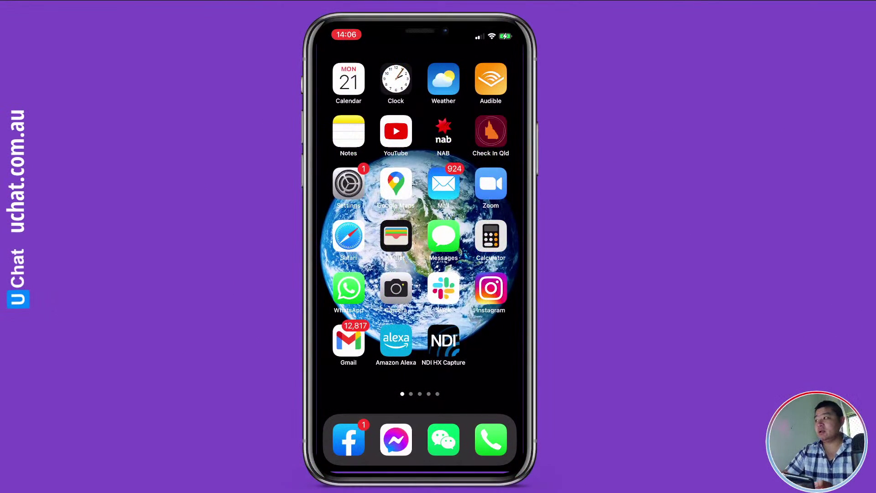
- Send the message Shop to the Whatsapp Demo chat
{"action": "left_click_drag", "start_coordinate": [349, 288], "coordinate": [355, 284]}
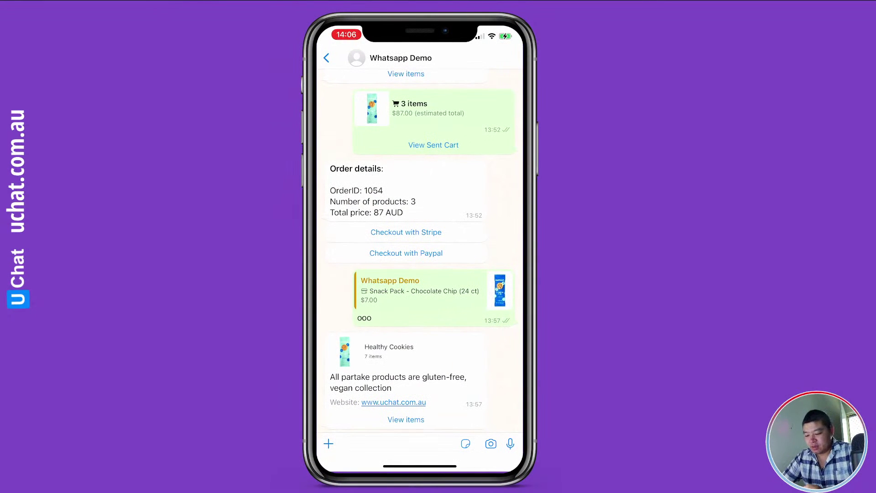
{"action": "left_click", "coordinate": [394, 443]}
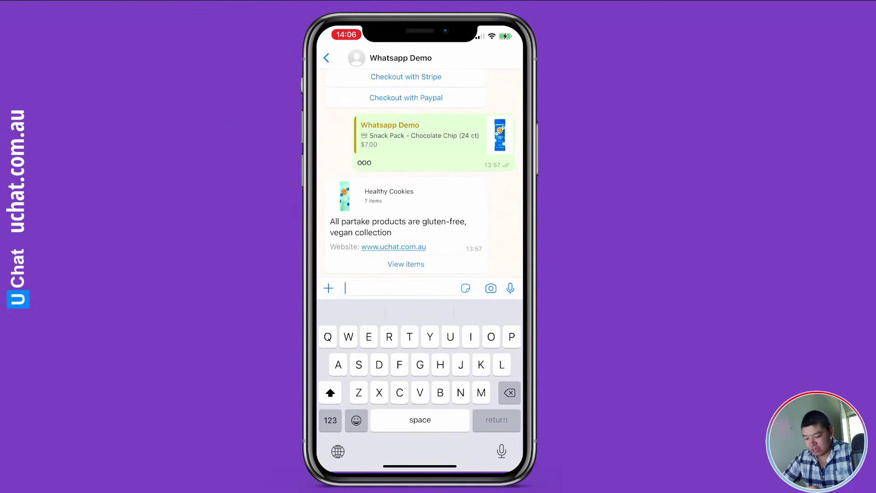
{"action": "type", "text": "Shop"}
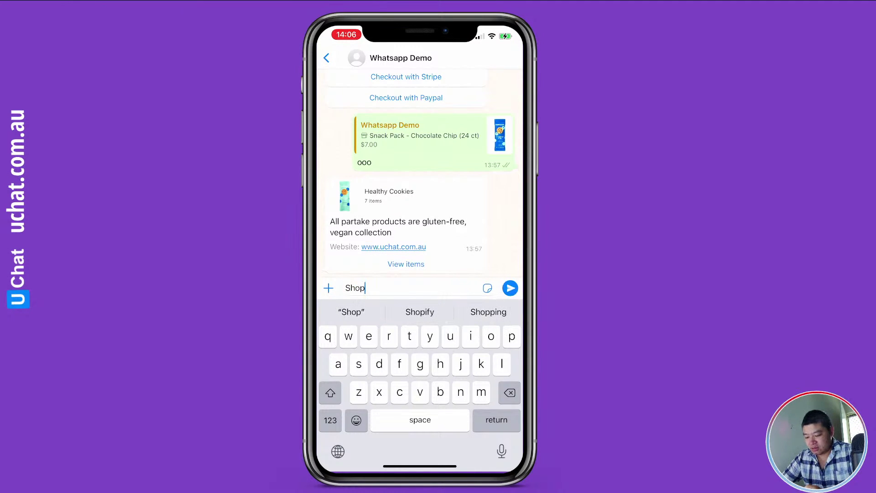
{"action": "left_click", "coordinate": [510, 287]}
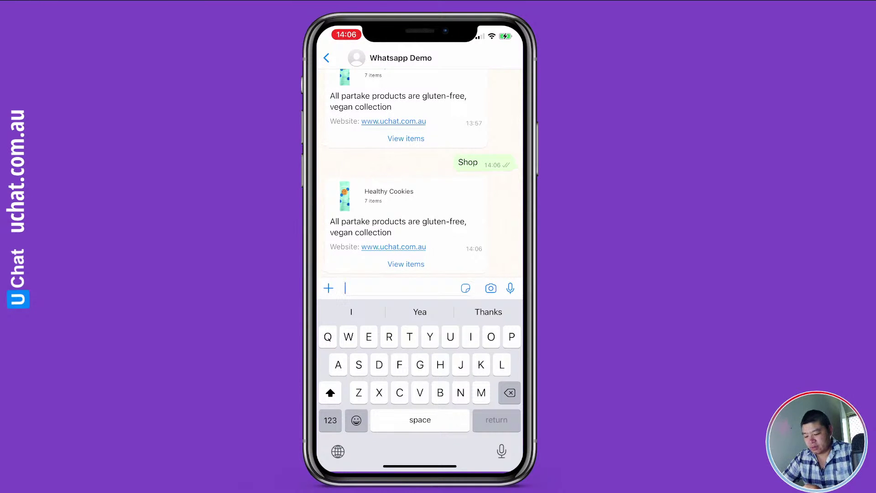
- Open the Healthy Cookies catalogue and add the Birthday Cake snack pack to the cart
{"action": "left_click", "coordinate": [406, 264]}
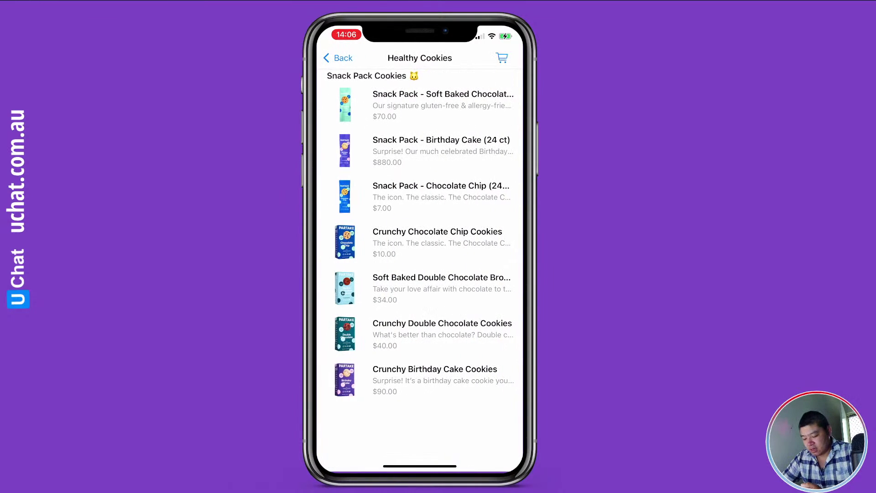
{"action": "scroll", "coordinate": [420, 247], "scroll_direction": "up", "scroll_amount": 2}
{"action": "scroll", "coordinate": [421, 247], "scroll_direction": "down", "scroll_amount": 3}
{"action": "scroll", "coordinate": [421, 246], "scroll_direction": "up", "scroll_amount": 3}
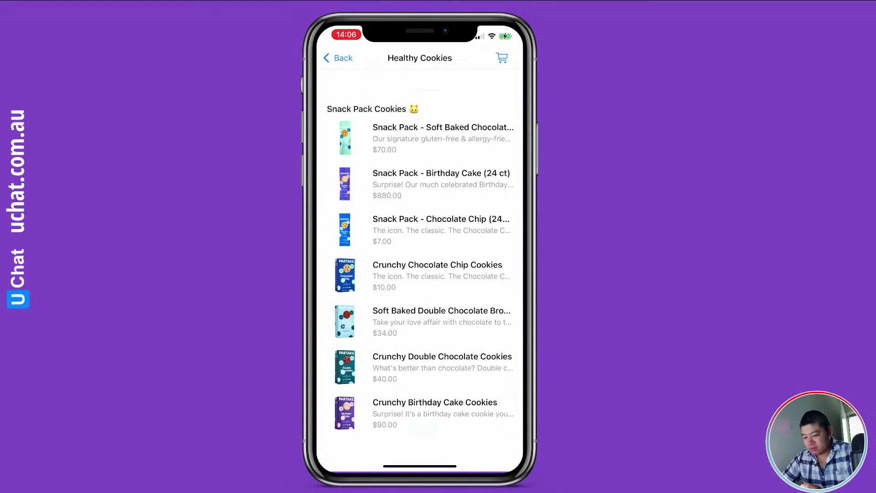
{"action": "scroll", "coordinate": [420, 246], "scroll_direction": "down", "scroll_amount": 2}
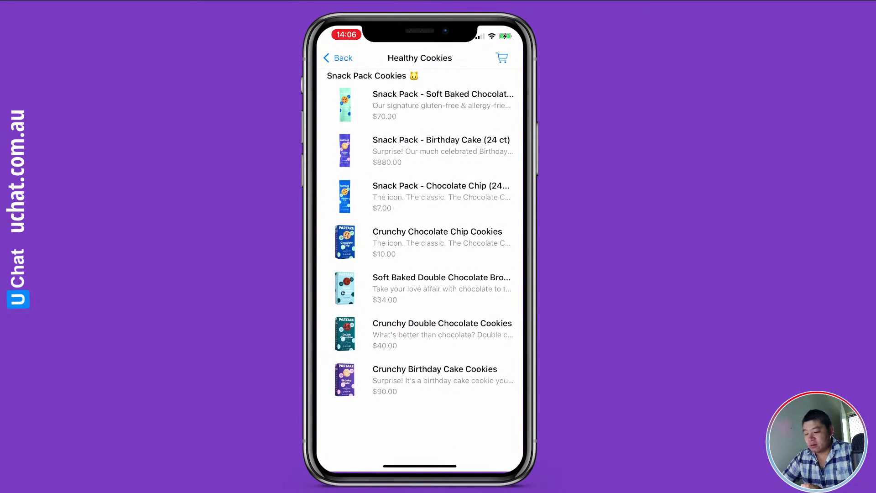
{"action": "scroll", "coordinate": [420, 247], "scroll_direction": "up", "scroll_amount": 2}
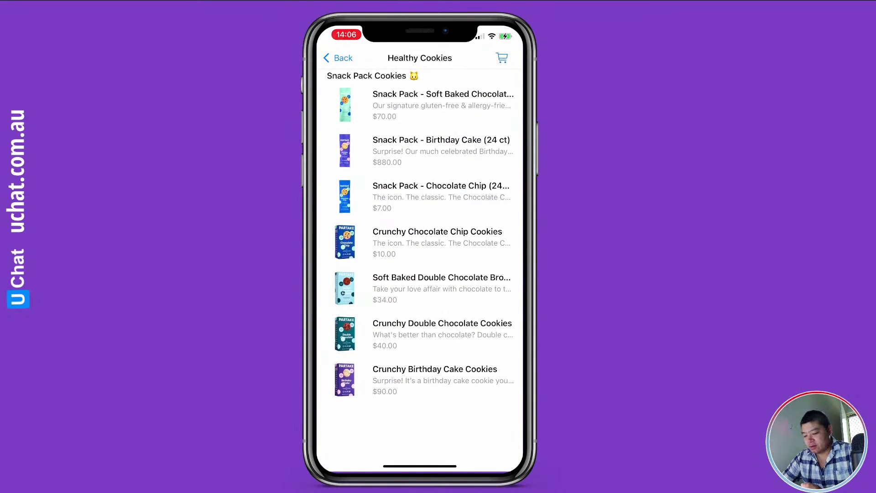
{"action": "left_click", "coordinate": [425, 150]}
{"action": "scroll", "coordinate": [421, 267], "scroll_direction": "down", "scroll_amount": 2}
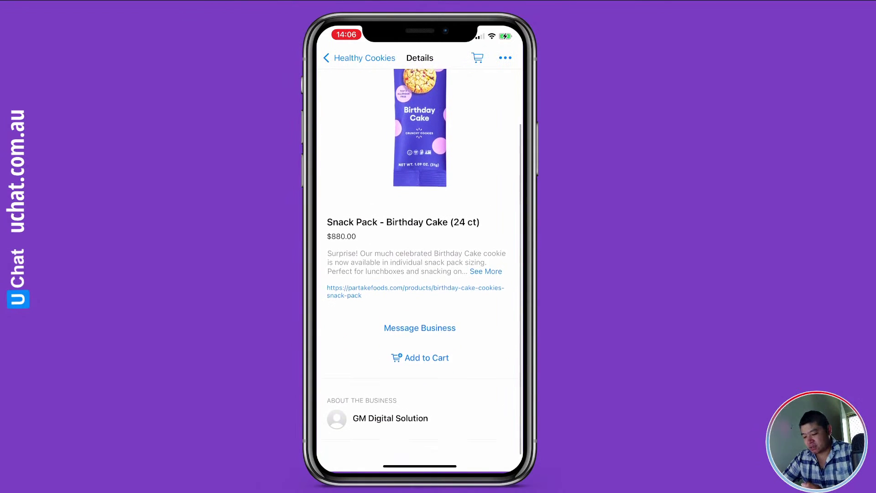
{"action": "scroll", "coordinate": [420, 267], "scroll_direction": "up", "scroll_amount": 2}
{"action": "scroll", "coordinate": [420, 274], "scroll_direction": "down", "scroll_amount": 3}
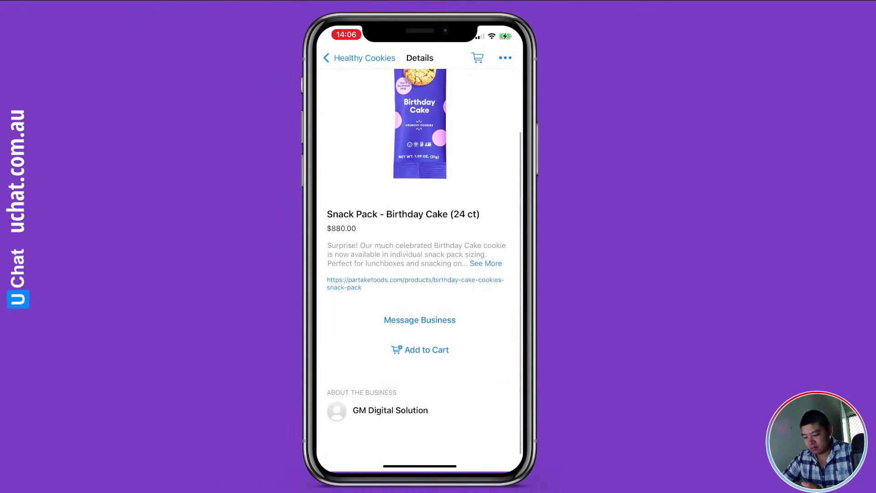
{"action": "left_click", "coordinate": [419, 360]}
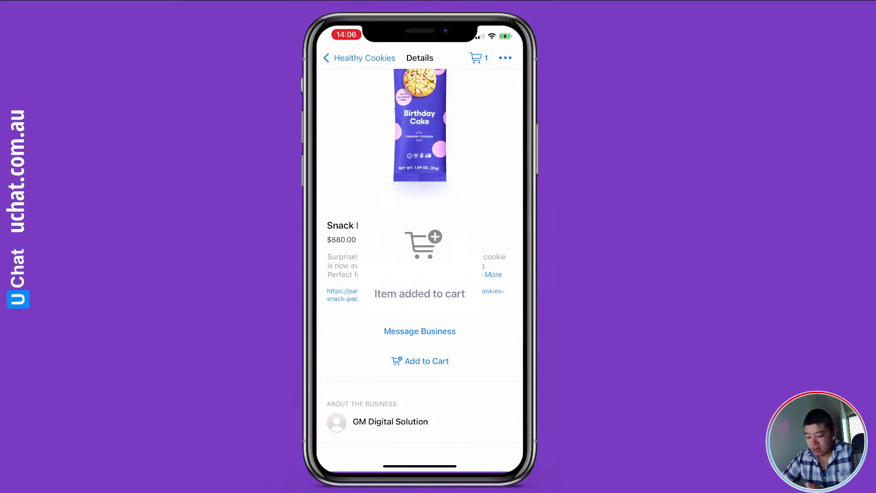
{"action": "left_click", "coordinate": [359, 58]}
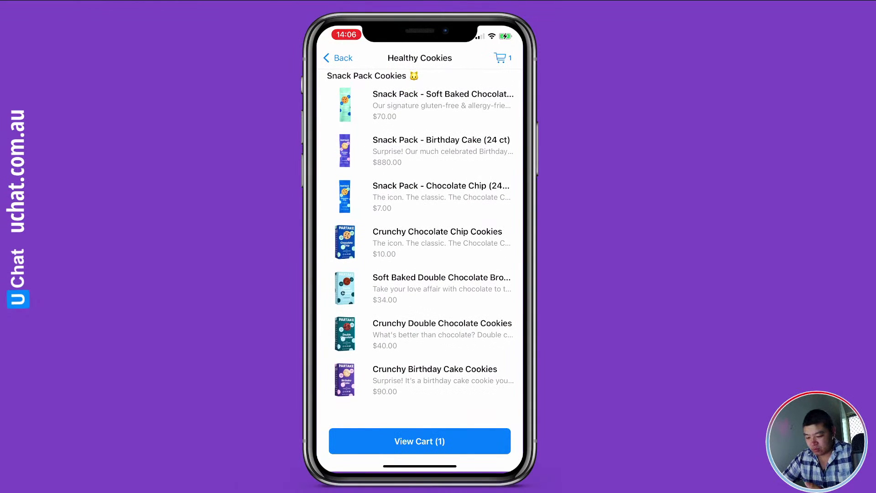
- Add the Crunchy Double Chocolate Cookies to the cart and return to the product list
{"action": "left_click", "coordinate": [420, 334]}
{"action": "left_click", "coordinate": [423, 428]}
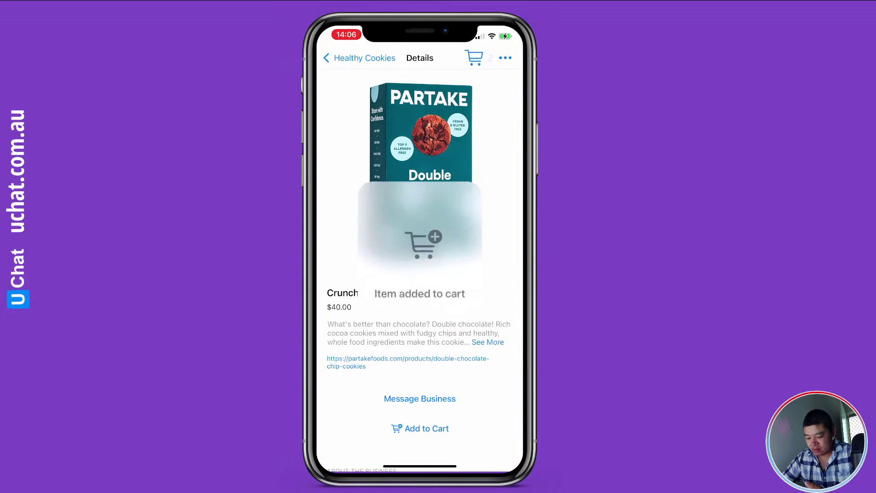
{"action": "left_click", "coordinate": [350, 57]}
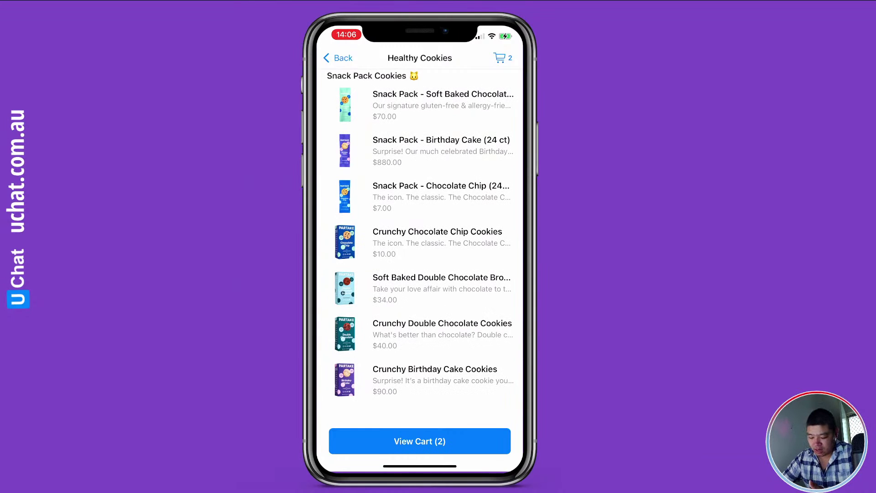
- In the cart, set quantity 3 for the Birthday Cake pack and 2 for the chocolate cookies
{"action": "left_click", "coordinate": [419, 440]}
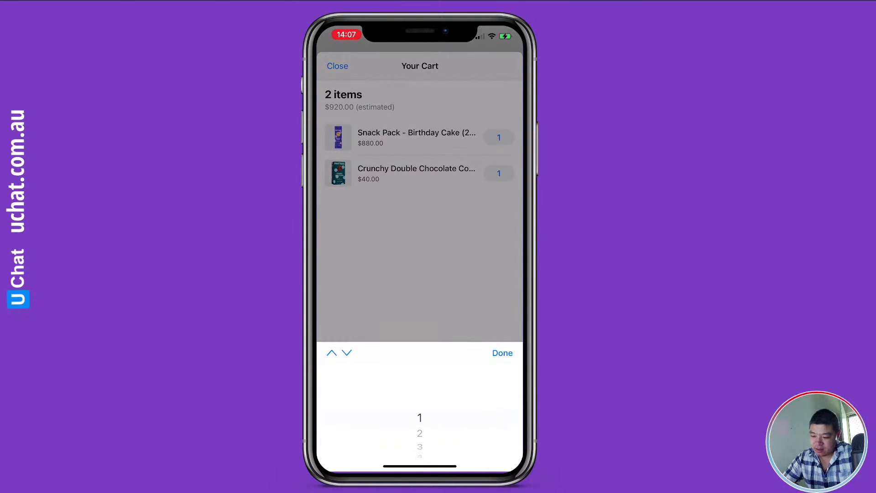
{"action": "scroll", "coordinate": [419, 418], "scroll_direction": "down", "scroll_amount": 2}
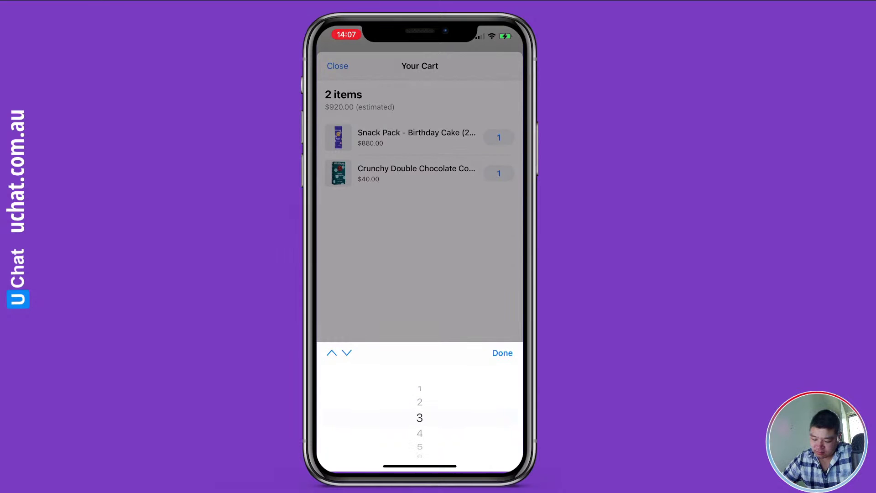
{"action": "left_click", "coordinate": [502, 353]}
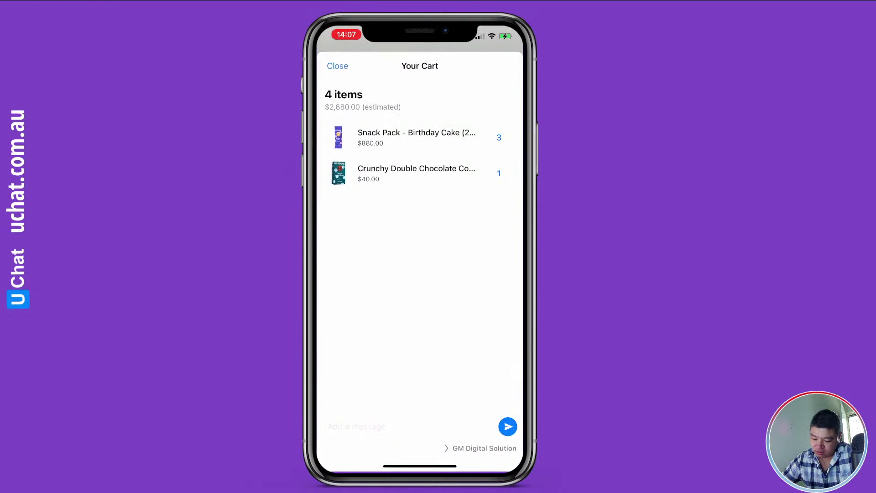
{"action": "left_click", "coordinate": [498, 173]}
{"action": "scroll", "coordinate": [419, 418], "scroll_direction": "down", "scroll_amount": 1}
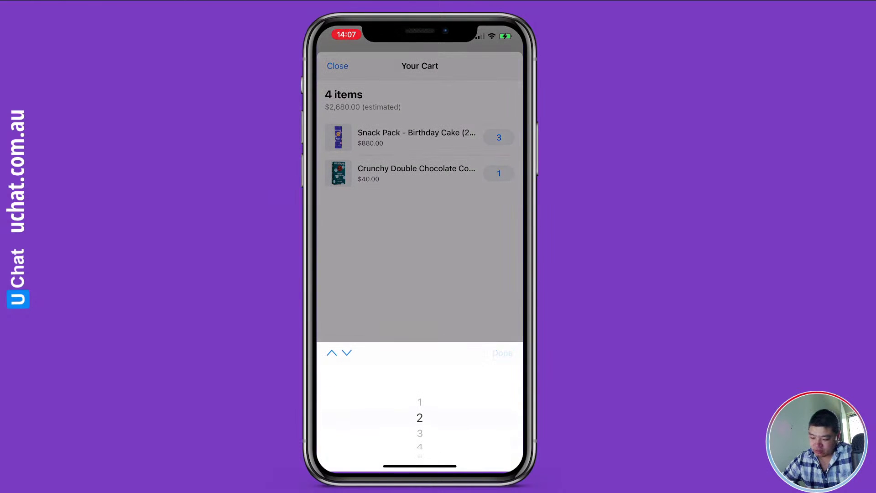
{"action": "left_click", "coordinate": [502, 353]}
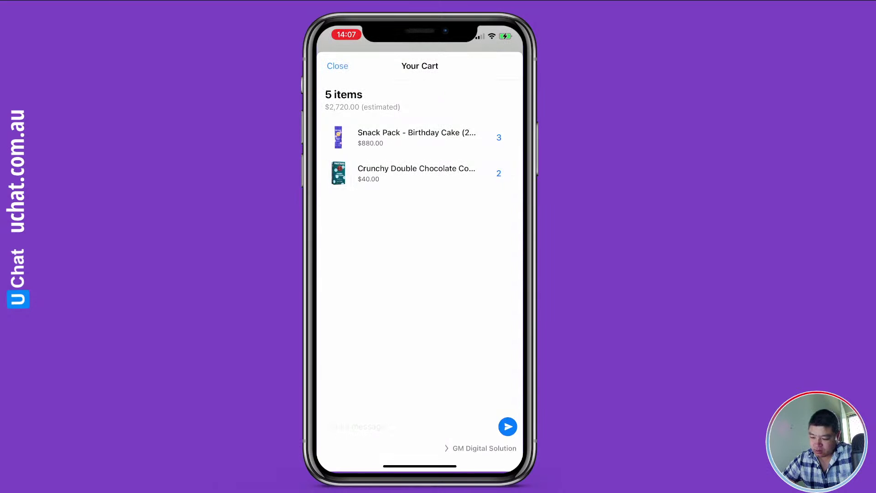
- Reopen the cart and remove the Birthday Cake pack, leaving two chocolate cookies at $80.00
{"action": "left_click", "coordinate": [336, 66]}
{"action": "left_click", "coordinate": [418, 440]}
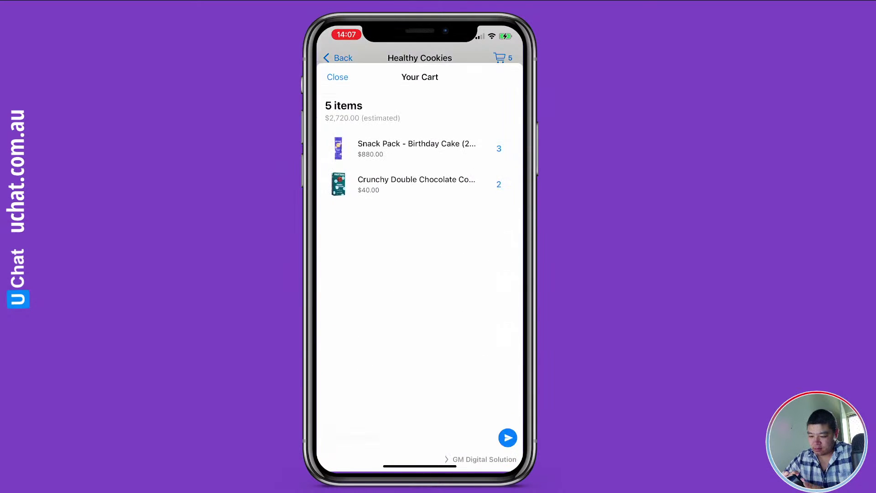
{"action": "left_click_drag", "start_coordinate": [445, 137], "coordinate": [370, 137]}
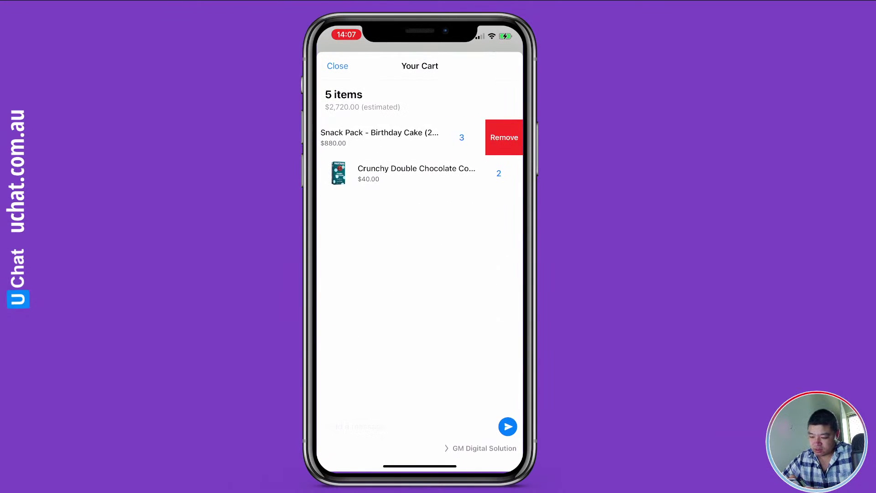
{"action": "left_click", "coordinate": [504, 137]}
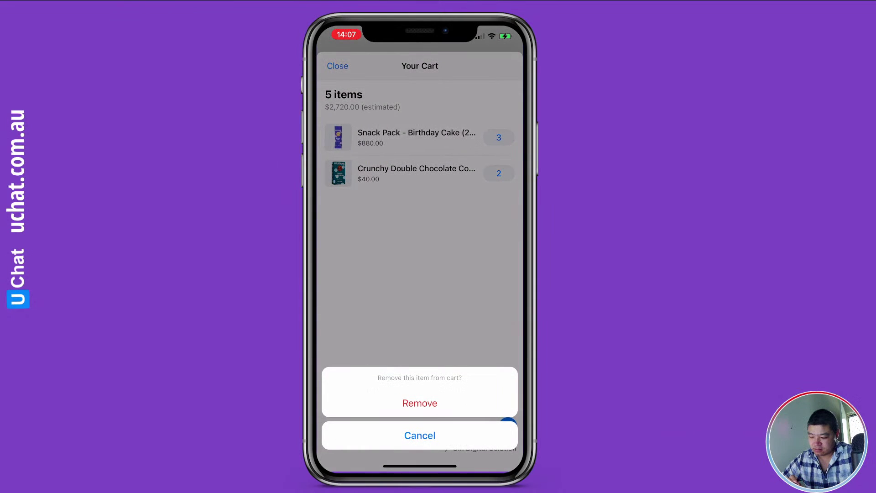
{"action": "left_click", "coordinate": [421, 403]}
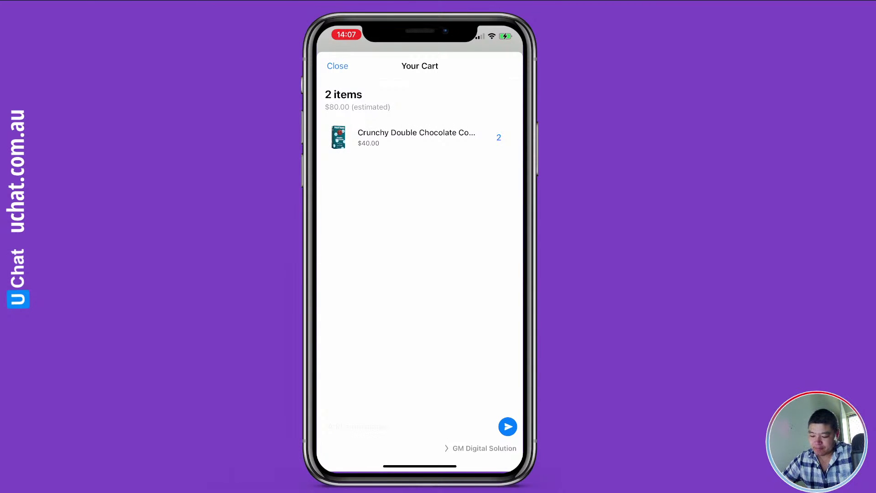
{"action": "left_click", "coordinate": [506, 426]}
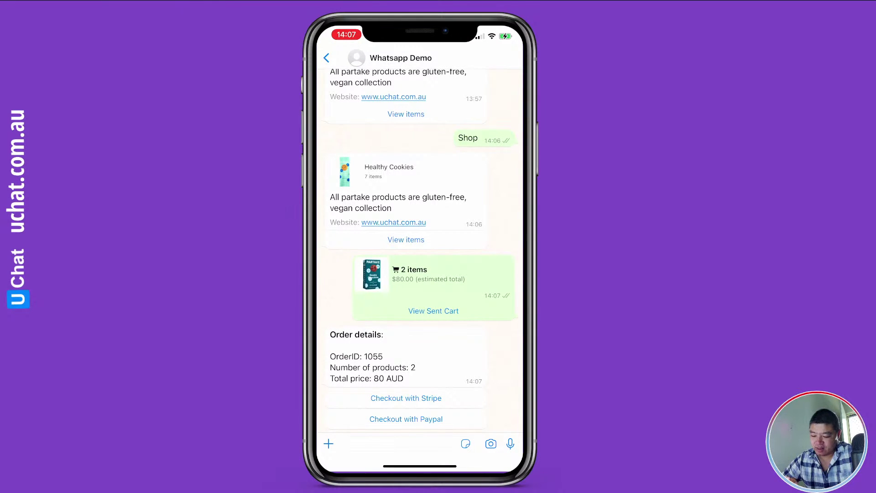
{"action": "scroll", "coordinate": [419, 274], "scroll_direction": "down", "scroll_amount": 2}
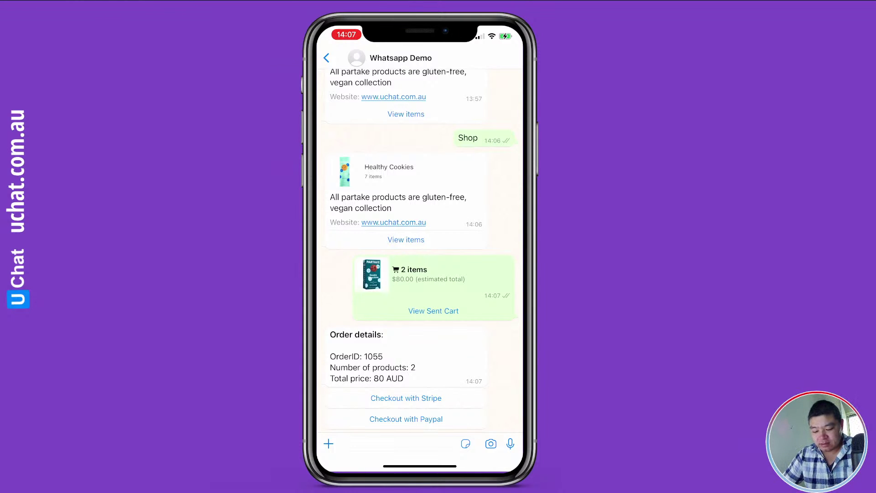
{"action": "scroll", "coordinate": [425, 250], "scroll_direction": "down", "scroll_amount": 2}
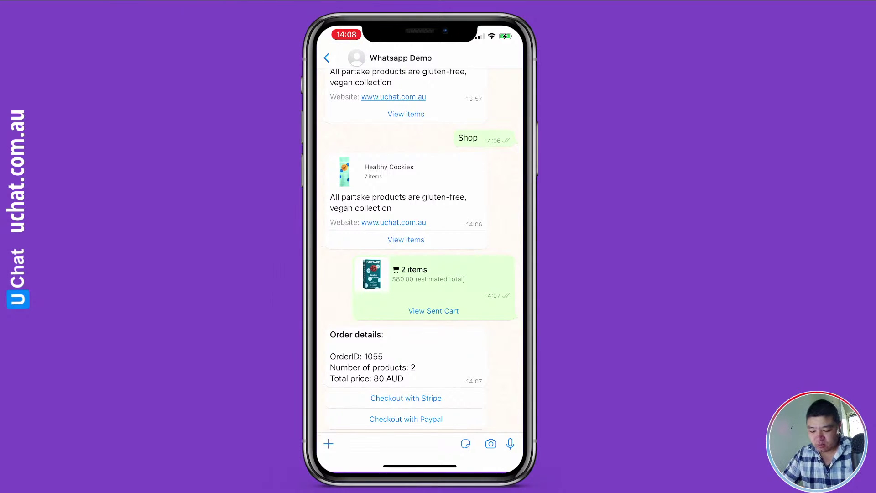
{"action": "scroll", "coordinate": [420, 250], "scroll_direction": "down", "scroll_amount": 2}
- Choose Checkout with Stripe and open the Pay by stripe link in Safari
{"action": "left_click", "coordinate": [406, 398]}
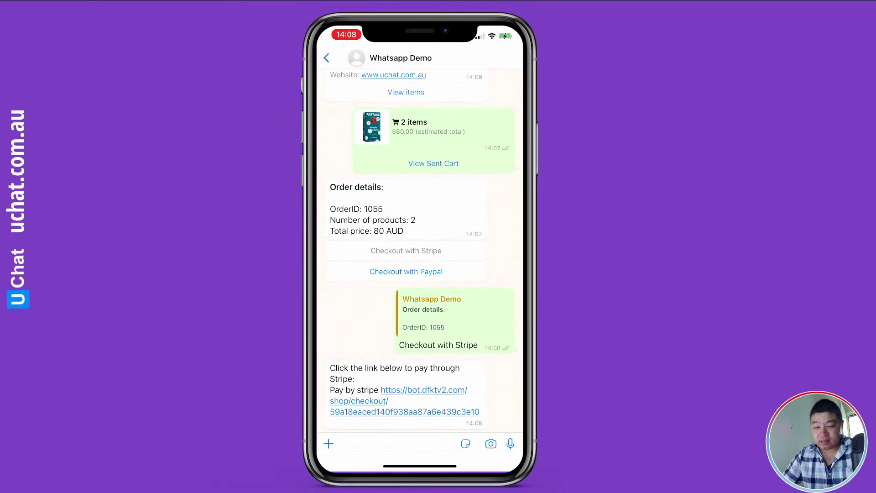
{"action": "left_click", "coordinate": [404, 401]}
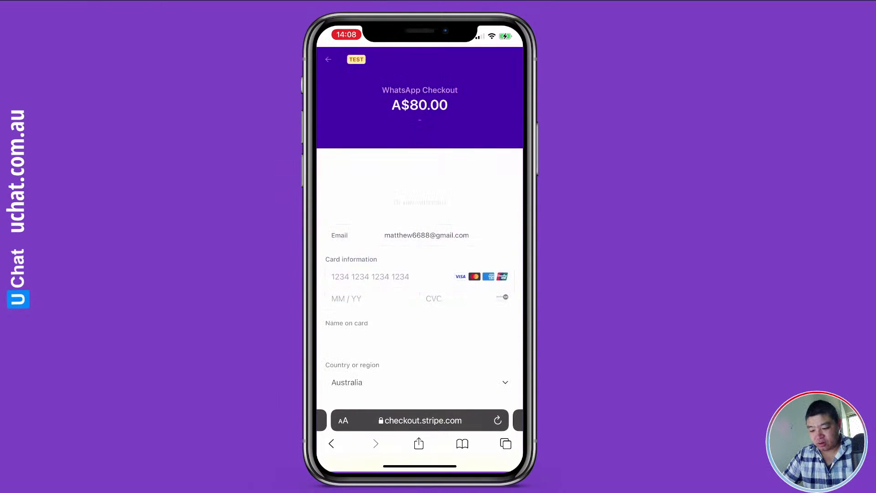
{"action": "scroll", "coordinate": [419, 250], "scroll_direction": "down", "scroll_amount": 1}
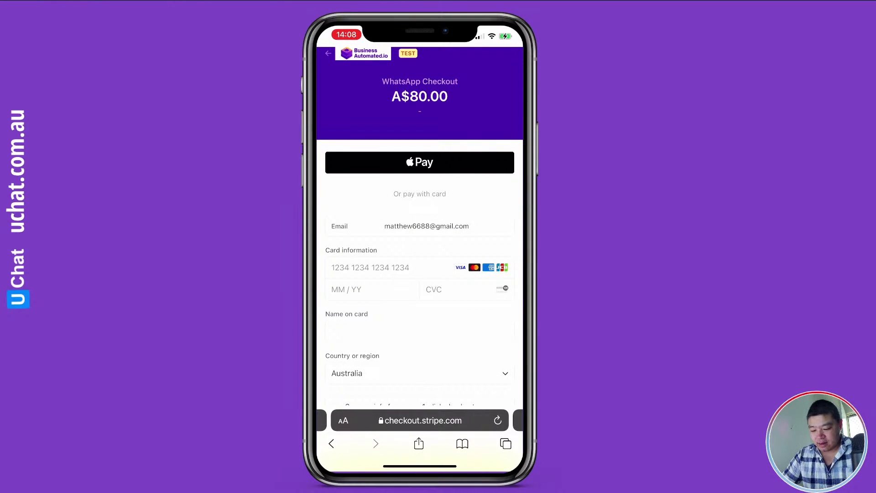
{"action": "scroll", "coordinate": [419, 253], "scroll_direction": "down", "scroll_amount": 3}
{"action": "scroll", "coordinate": [419, 253], "scroll_direction": "up", "scroll_amount": 3}
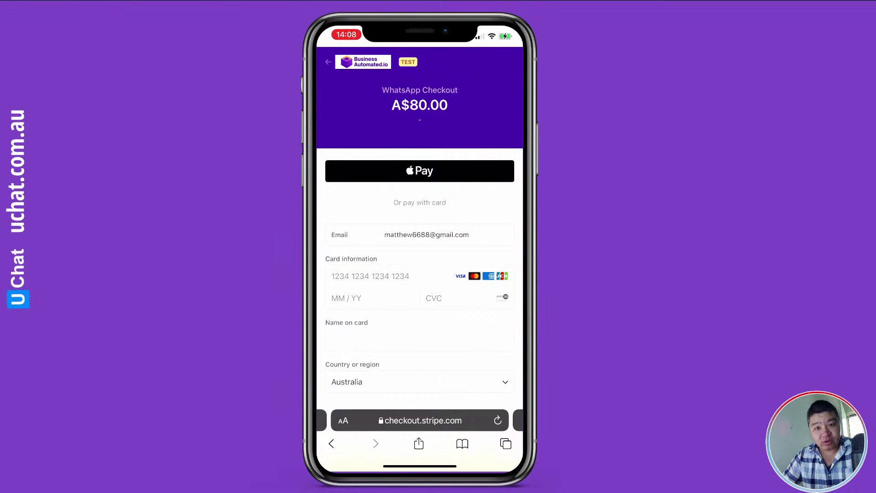
- Pay A$80.00 with the 4242 test card and name on card, then return to the home screen
{"action": "left_click", "coordinate": [369, 276]}
{"action": "type", "text": "4"}
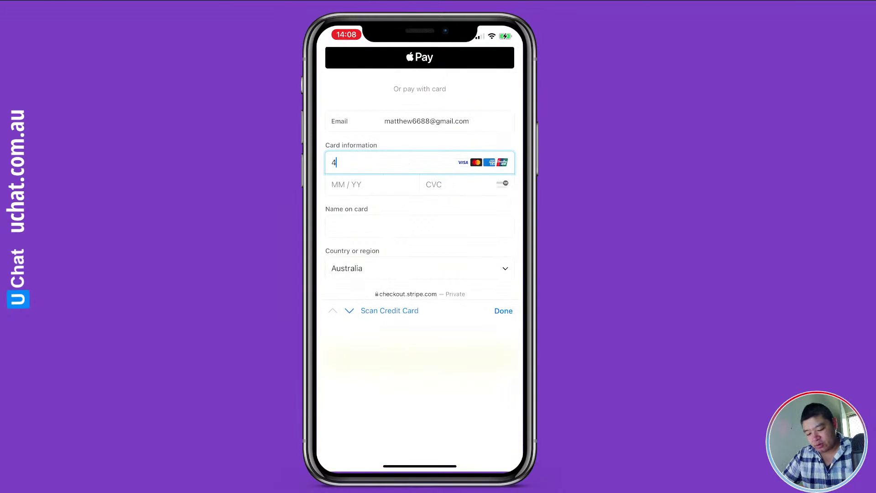
{"action": "type", "text": "242 4242 4242 4242"}
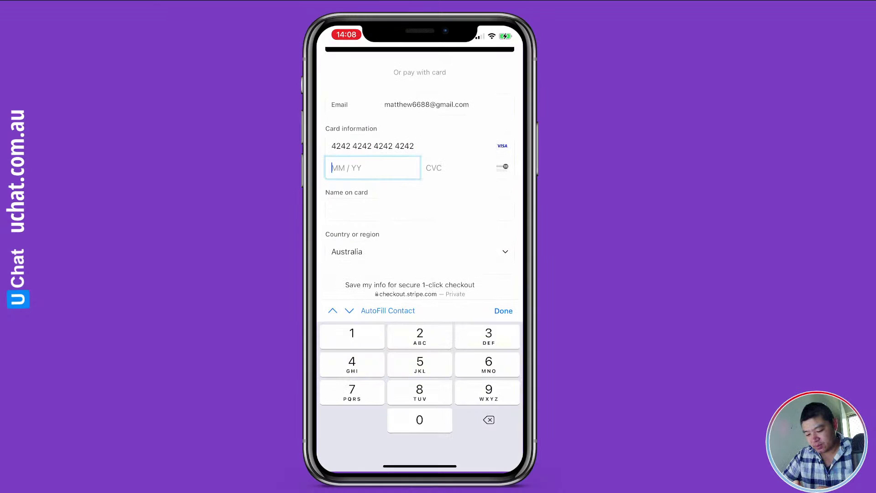
{"action": "type", "text": "0232"}
{"action": "type", "text": "2"}
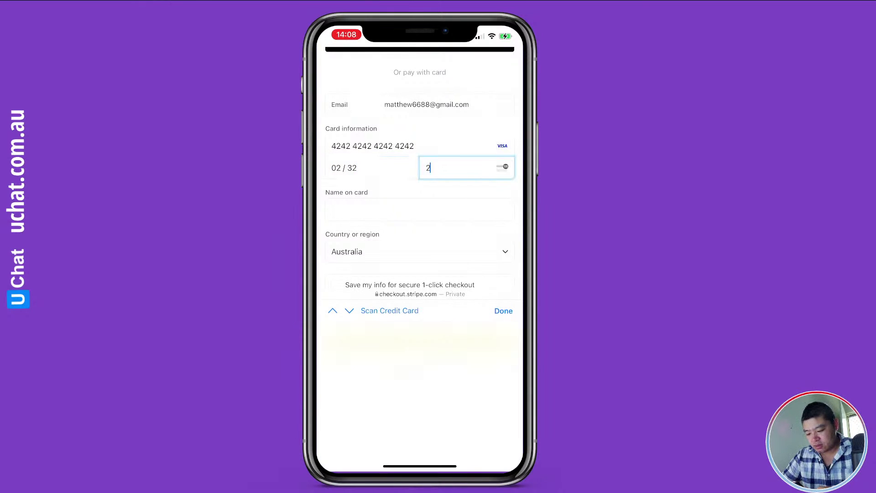
{"action": "type", "text": "35"}
{"action": "left_click", "coordinate": [418, 209]}
{"action": "type", "text": "Hj"}
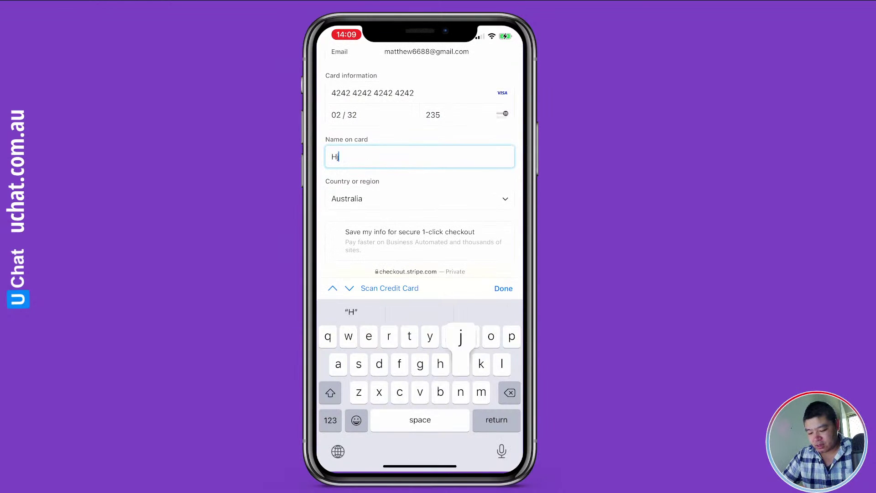
{"action": "type", "text": "j"}
{"action": "left_click", "coordinate": [502, 309]}
{"action": "left_click", "coordinate": [419, 324]}
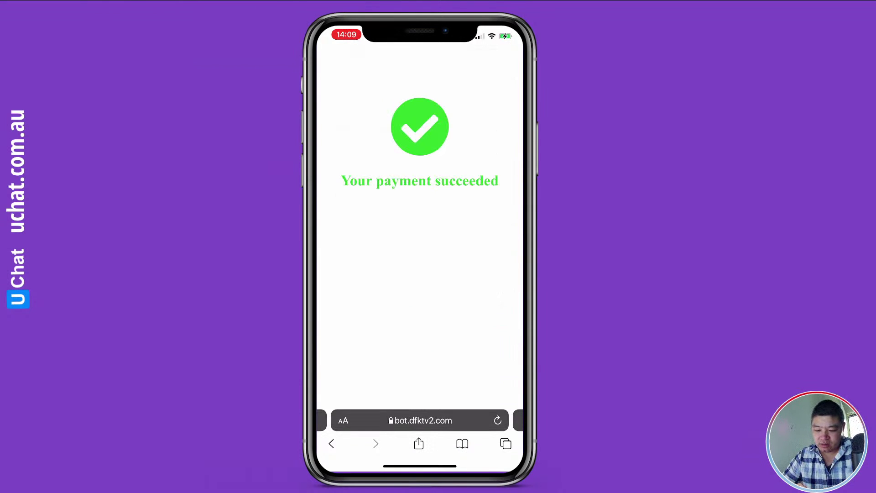
{"action": "left_click_drag", "start_coordinate": [420, 466], "coordinate": [419, 274]}
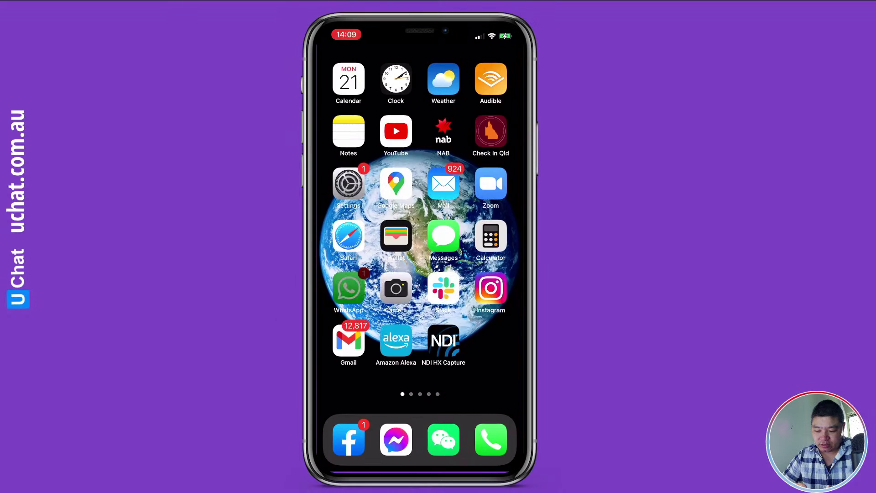
- Check the WhatsApp payment confirmation, then go to the UChat dashboard's Ecommerce catalogue
{"action": "left_click", "coordinate": [349, 288]}
{"action": "scroll", "coordinate": [420, 267], "scroll_direction": "down", "scroll_amount": 1}
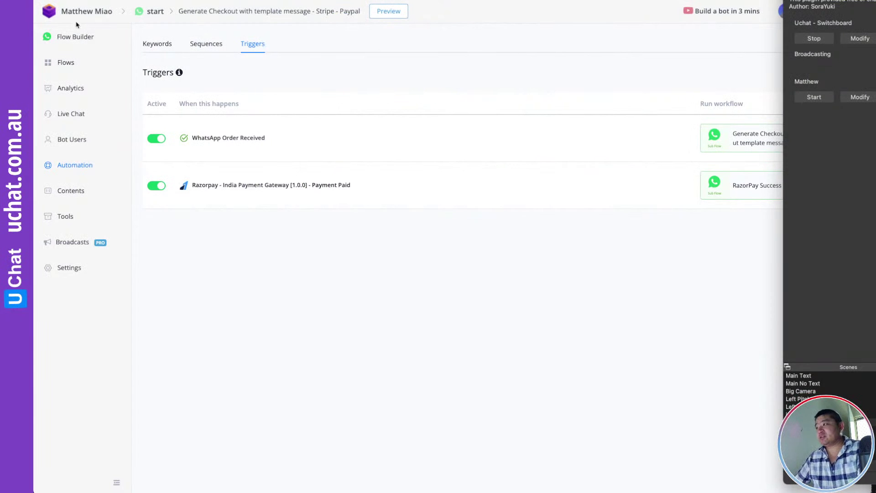
{"action": "left_click", "coordinate": [71, 13]}
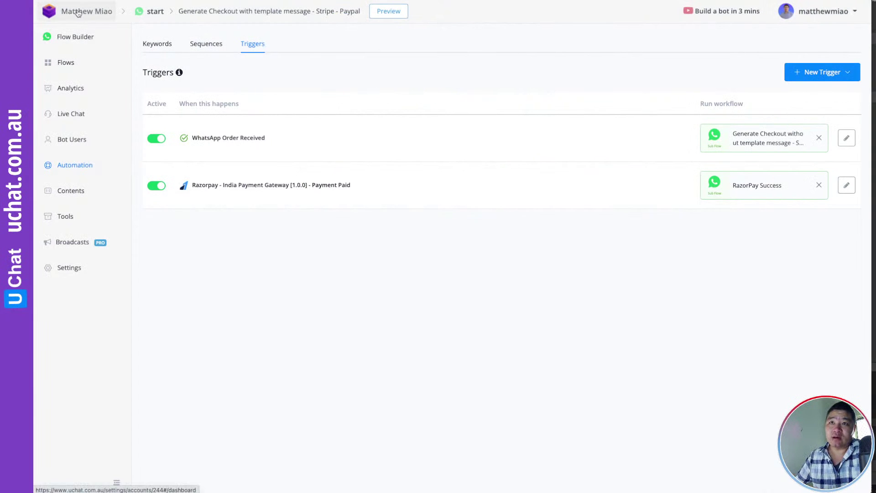
{"action": "left_click", "coordinate": [80, 16]}
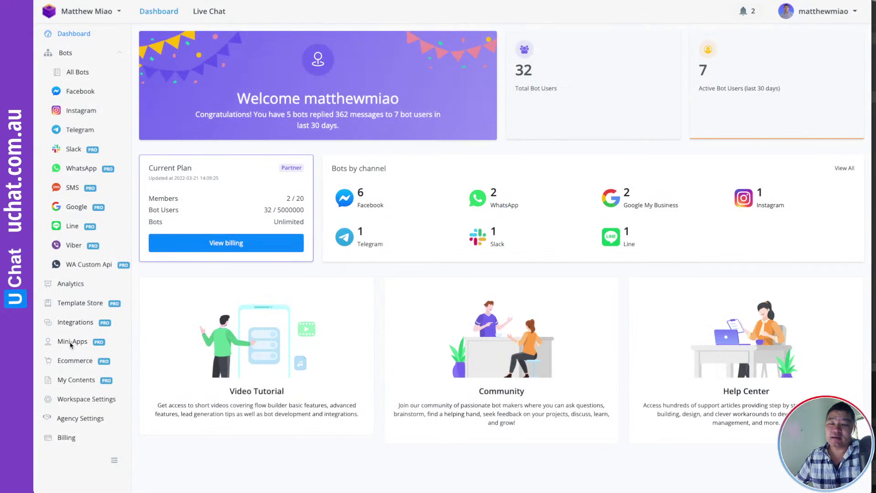
{"action": "left_click", "coordinate": [74, 362]}
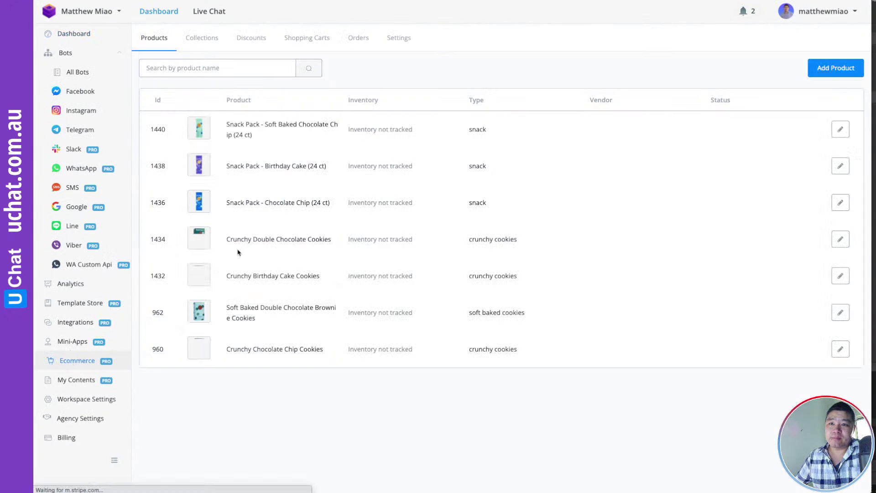
- In Orders, locate completed order 1055 and view its two Crunchy Double Chocolate Cookies totalling $80
{"action": "left_click", "coordinate": [358, 38]}
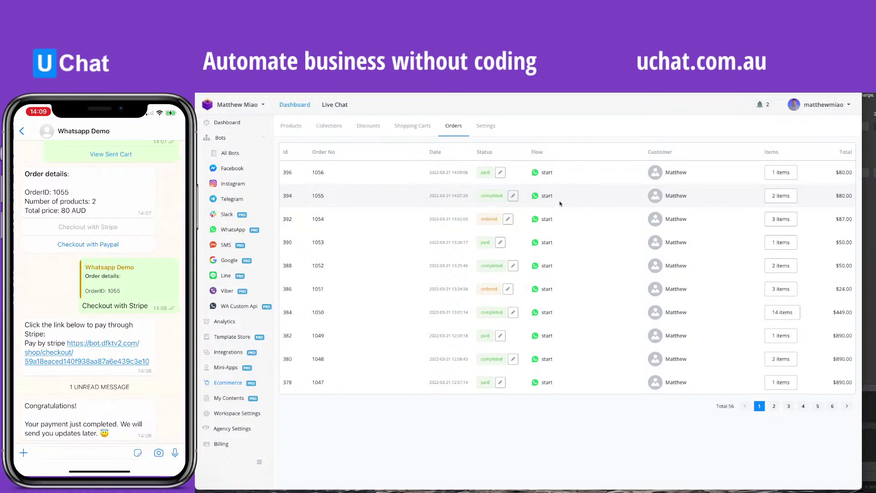
{"action": "double_click", "coordinate": [546, 196]}
{"action": "double_click", "coordinate": [674, 197]}
{"action": "left_click", "coordinate": [780, 196]}
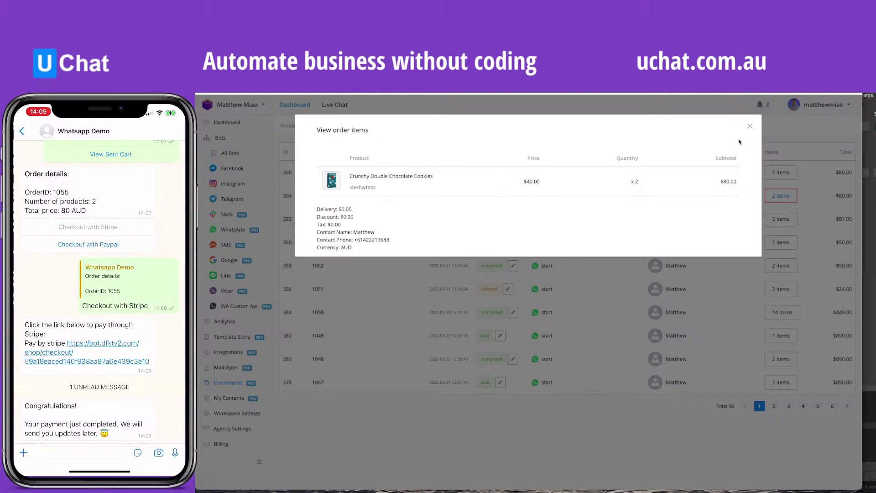
- Close the order 1055 item details modal
{"action": "left_click", "coordinate": [750, 127]}
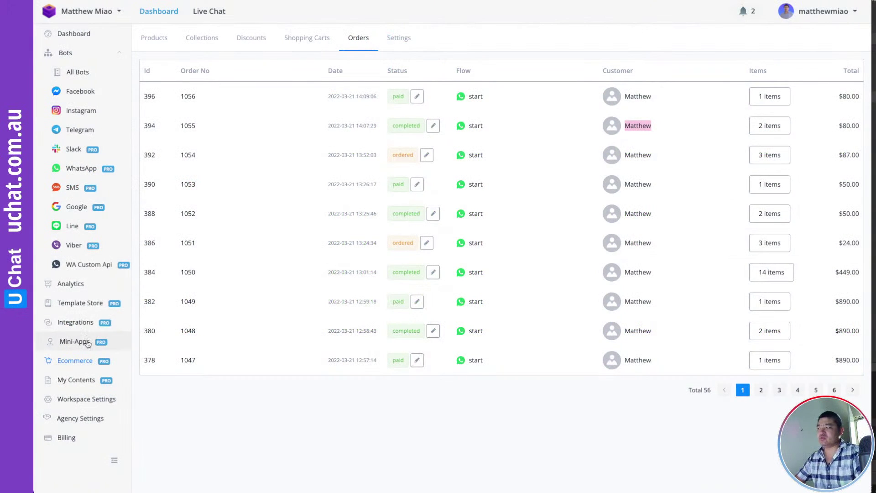
- Open the WhatsApp bot start, go to its Tools Widgets list and show the New Widget options
{"action": "left_click", "coordinate": [93, 169]}
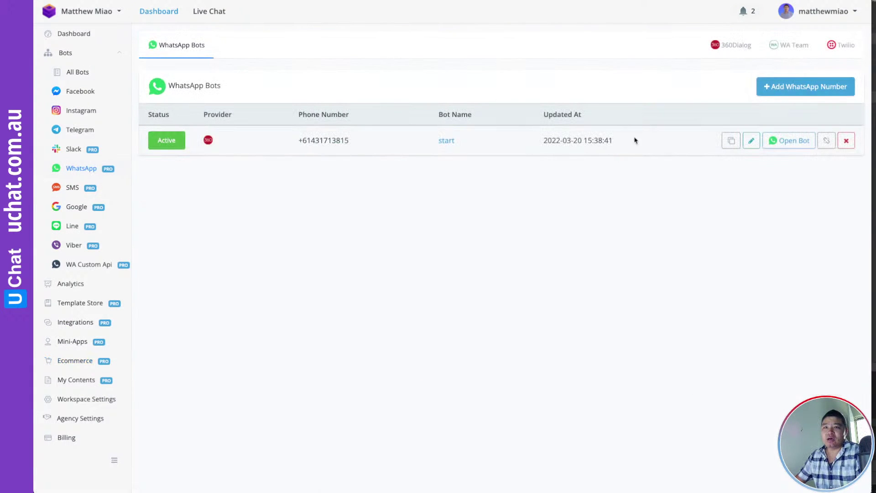
{"action": "left_click", "coordinate": [789, 144]}
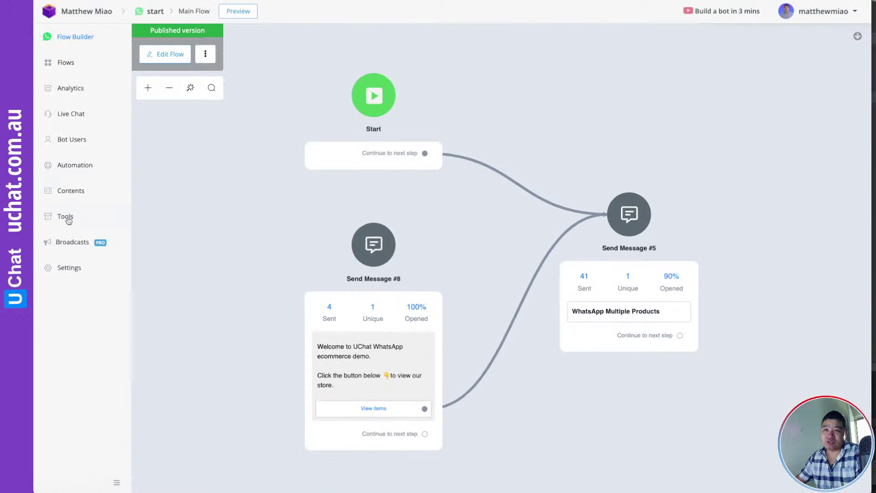
{"action": "left_click", "coordinate": [67, 217]}
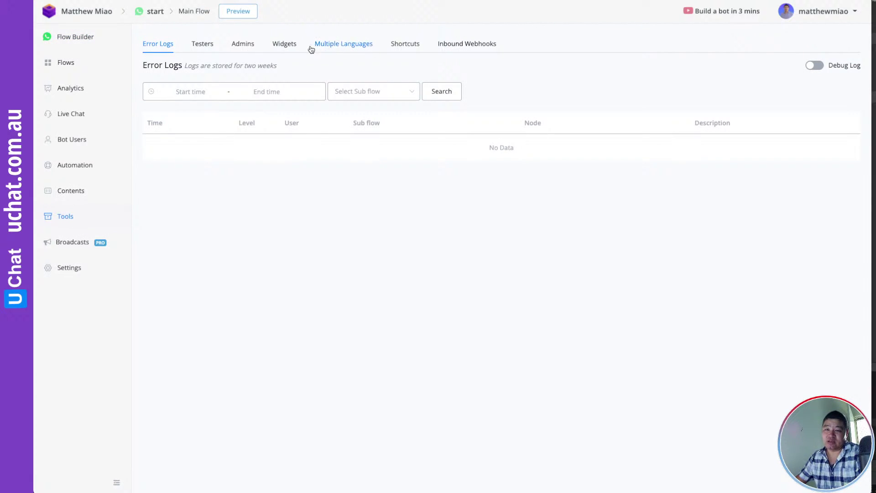
{"action": "left_click", "coordinate": [290, 45]}
{"action": "left_click", "coordinate": [821, 68]}
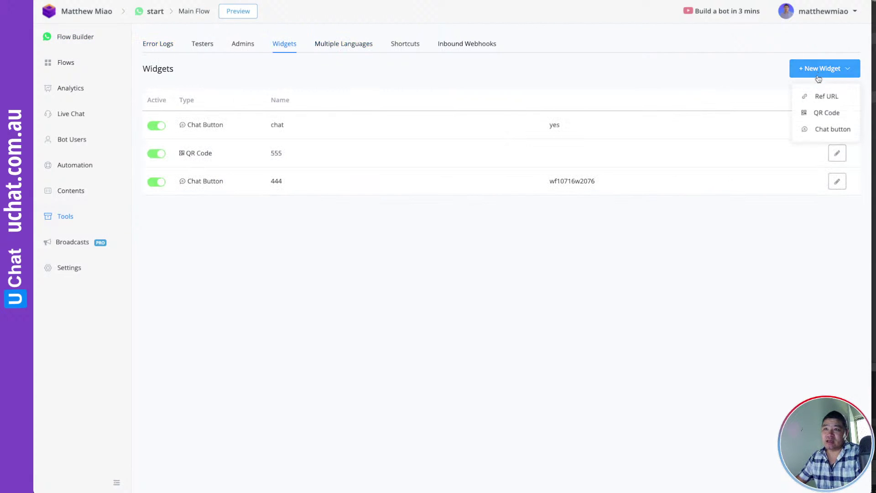
- Open widget 444's settings and select its whole JavaScript install snippet
{"action": "left_click", "coordinate": [836, 181]}
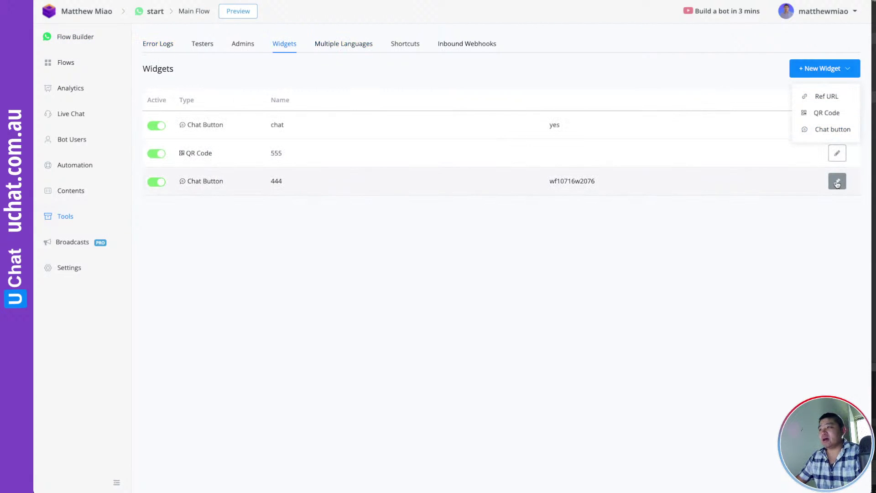
{"action": "scroll", "coordinate": [621, 283], "scroll_direction": "down", "scroll_amount": 3}
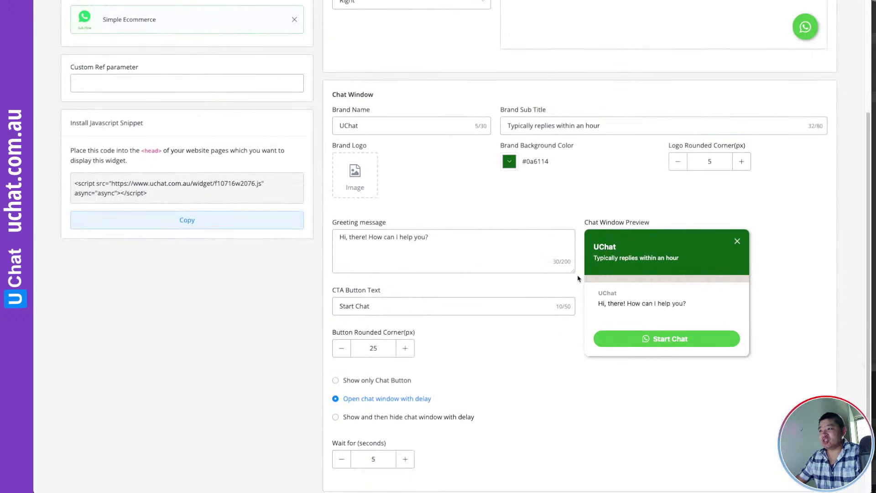
{"action": "scroll", "coordinate": [561, 277], "scroll_direction": "up", "scroll_amount": 3}
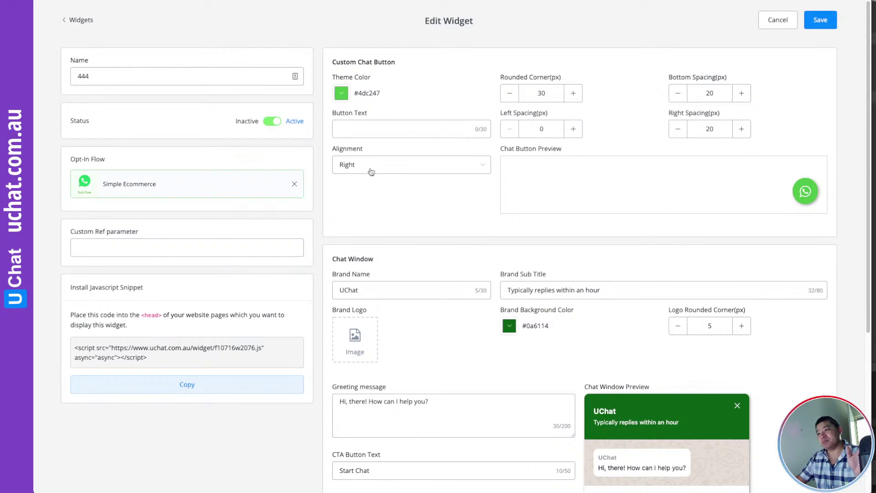
{"action": "scroll", "coordinate": [376, 178], "scroll_direction": "down", "scroll_amount": 3}
{"action": "scroll", "coordinate": [376, 179], "scroll_direction": "down", "scroll_amount": 2}
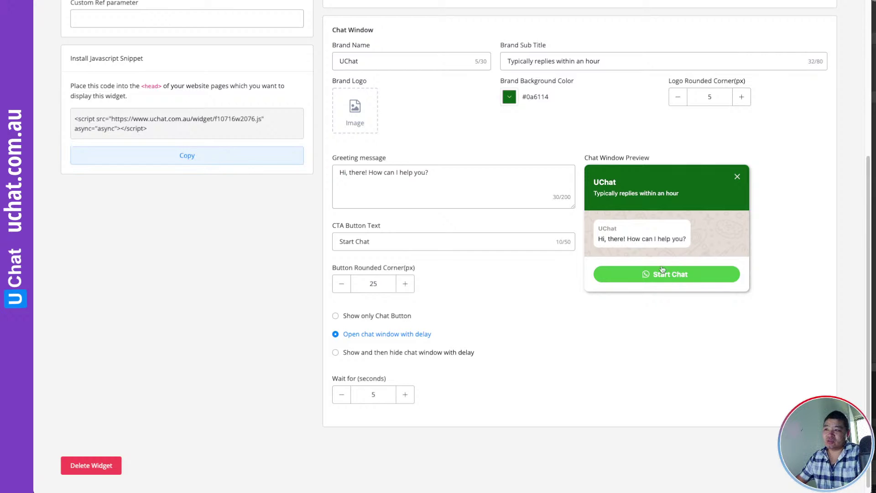
{"action": "left_click", "coordinate": [465, 181]}
{"action": "scroll", "coordinate": [435, 185], "scroll_direction": "up", "scroll_amount": 1}
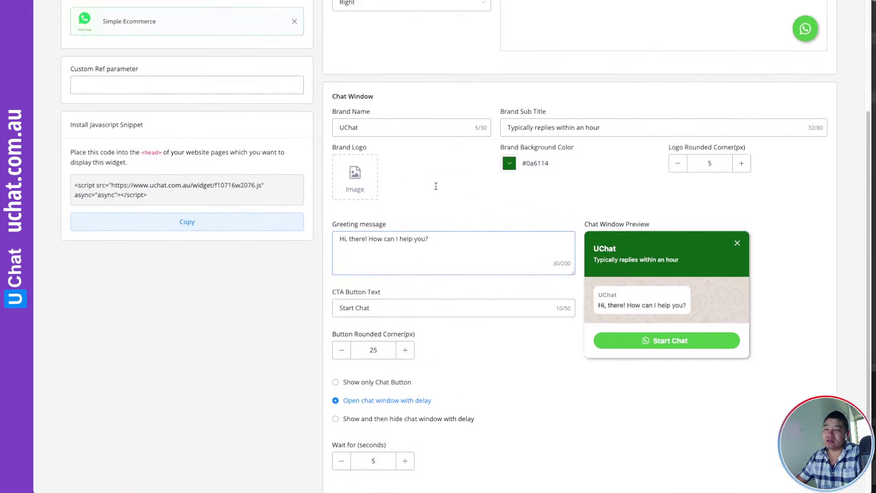
{"action": "scroll", "coordinate": [435, 186], "scroll_direction": "up", "scroll_amount": 2}
{"action": "scroll", "coordinate": [164, 176], "scroll_direction": "up", "scroll_amount": 1}
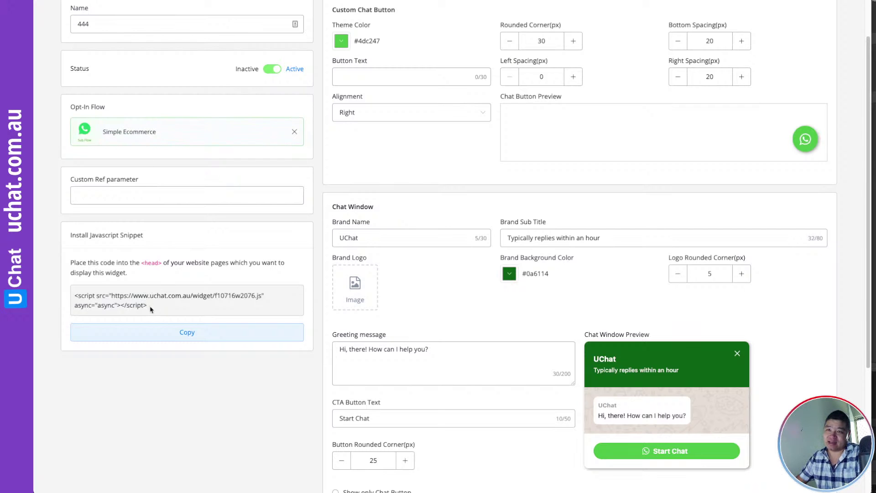
{"action": "left_click_drag", "start_coordinate": [147, 306], "coordinate": [73, 297]}
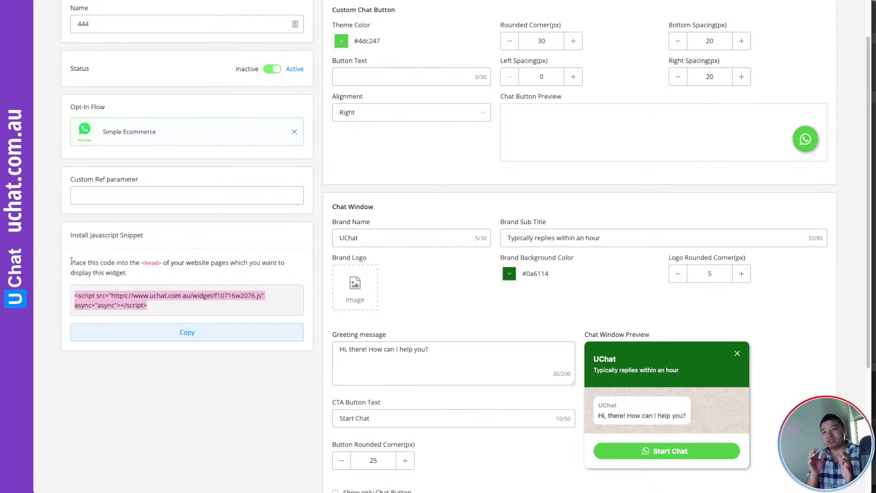
{"action": "scroll", "coordinate": [70, 261], "scroll_direction": "up", "scroll_amount": 2}
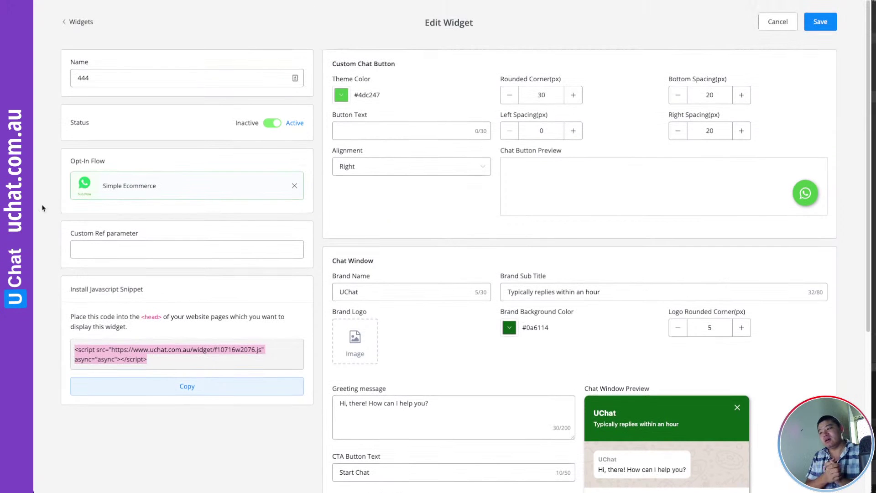
- From the widgets list, show Inbound Webhooks and view webhook 4444's URL and sample JSON payload
{"action": "left_click", "coordinate": [80, 22]}
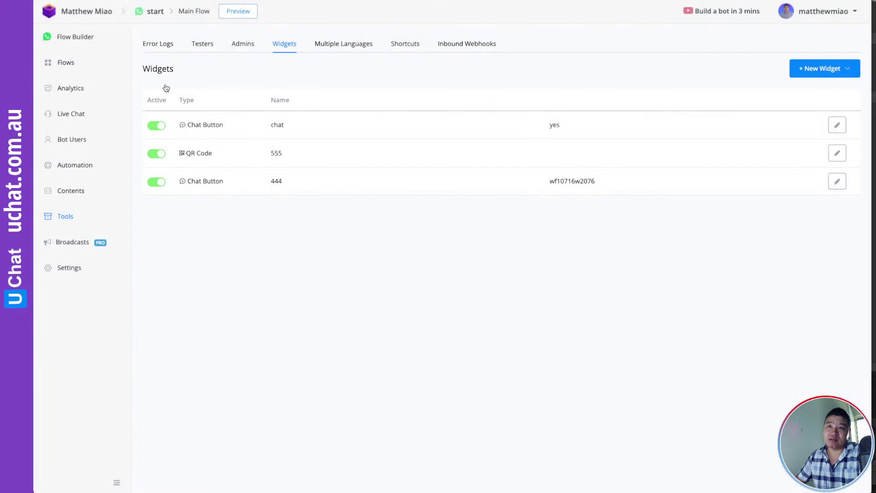
{"action": "left_click", "coordinate": [476, 44]}
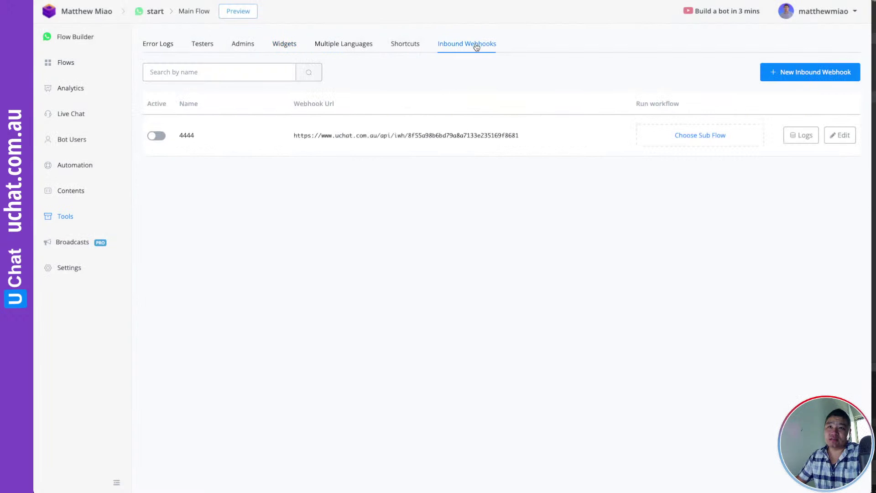
{"action": "left_click", "coordinate": [842, 135]}
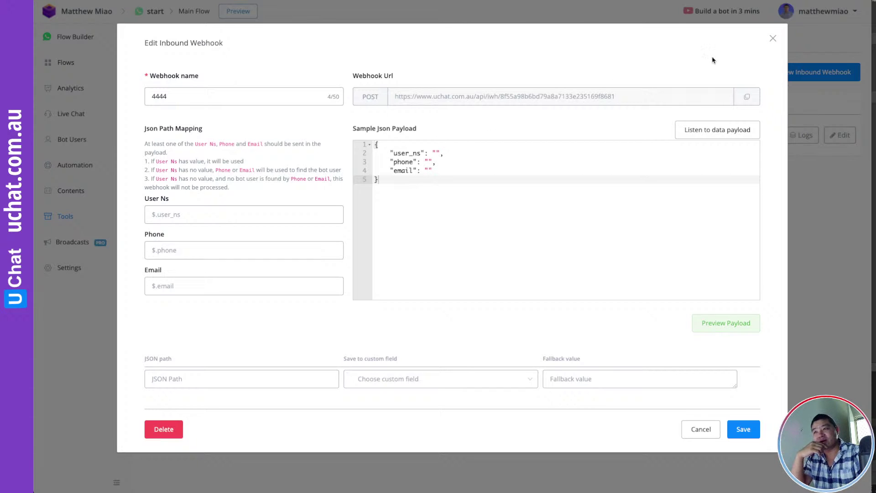
- Close the webhook dialog, go to Flows and load the Main Flow showing its Start and Send Message steps
{"action": "left_click", "coordinate": [773, 40]}
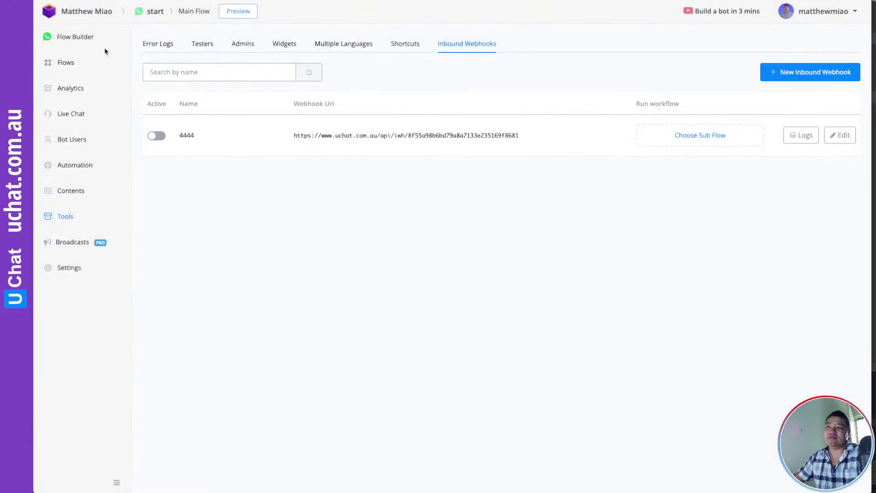
{"action": "left_click", "coordinate": [64, 68]}
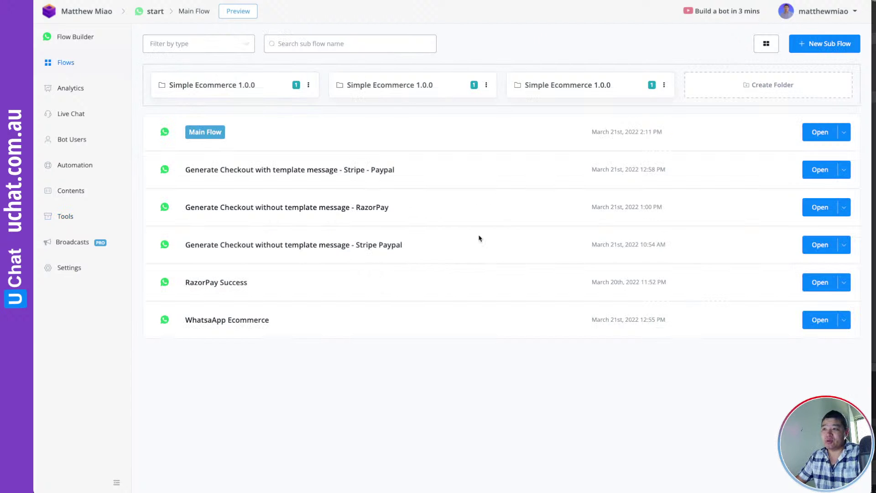
{"action": "left_click", "coordinate": [820, 135]}
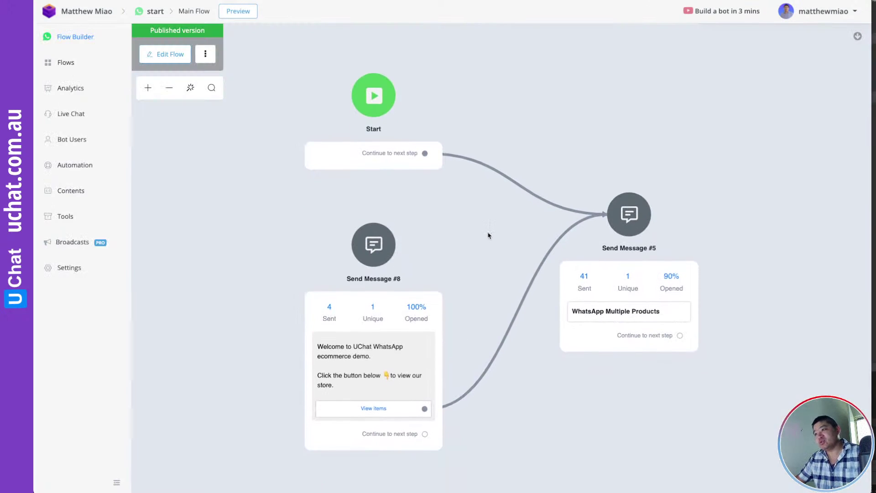
{"action": "scroll", "coordinate": [497, 243], "scroll_direction": "up", "scroll_amount": 2}
{"action": "left_click_drag", "start_coordinate": [502, 243], "coordinate": [374, 233]}
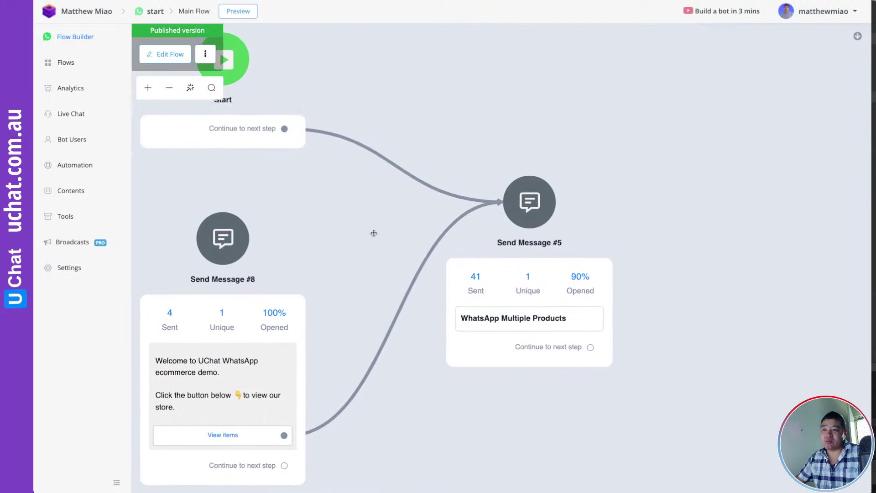
- Edit the Main Flow as a draft and add a new Send Message step after Send Message #5
{"action": "left_click", "coordinate": [157, 54]}
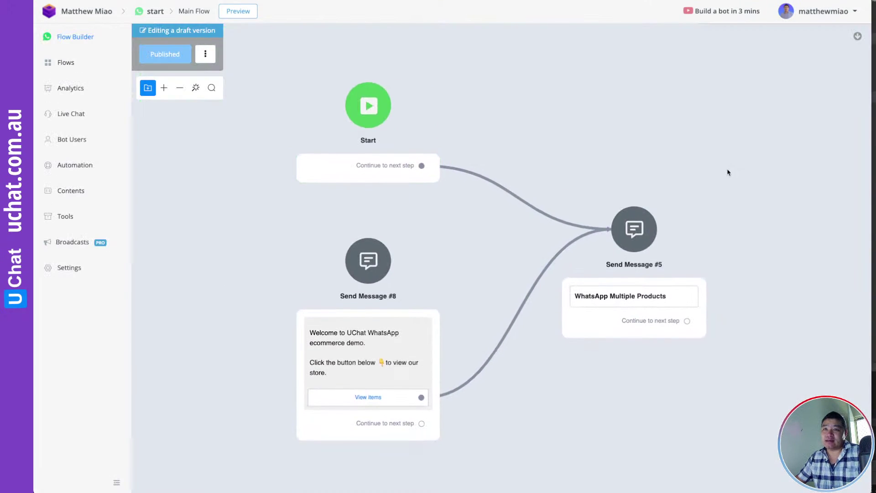
{"action": "left_click_drag", "start_coordinate": [729, 172], "coordinate": [551, 165]}
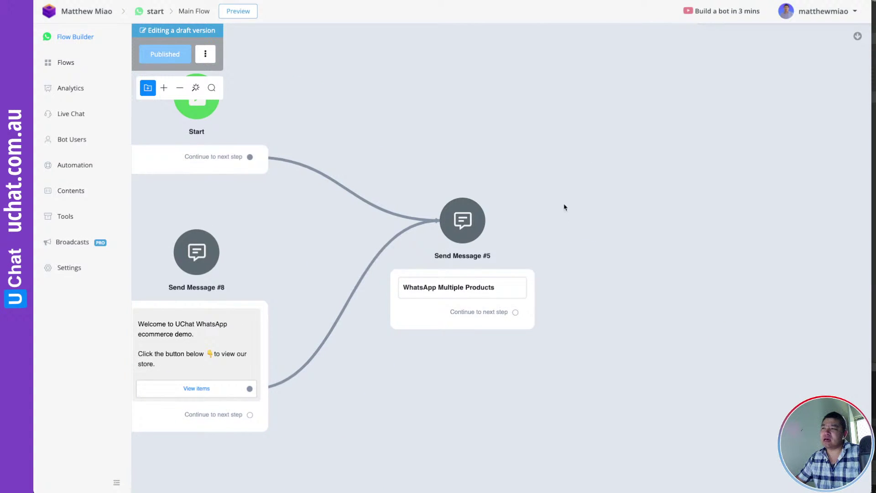
{"action": "left_click_drag", "start_coordinate": [579, 233], "coordinate": [511, 206]}
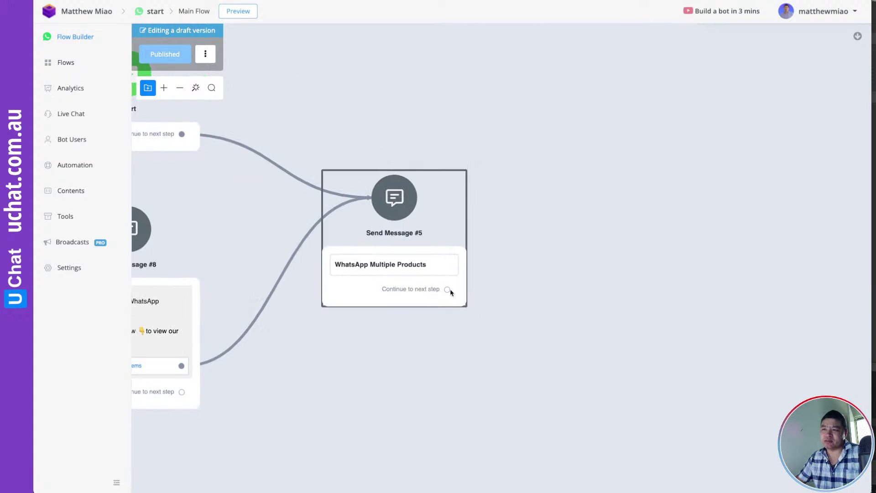
{"action": "left_click_drag", "start_coordinate": [448, 288], "coordinate": [521, 214]}
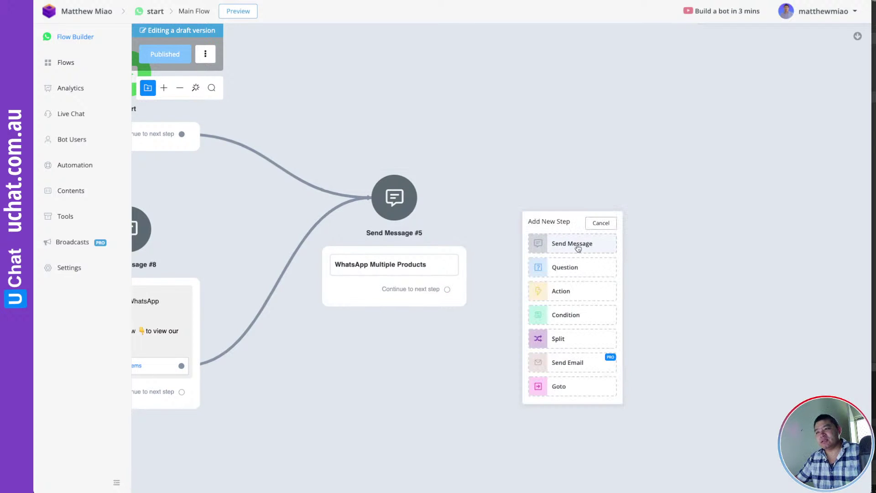
{"action": "left_click", "coordinate": [577, 245]}
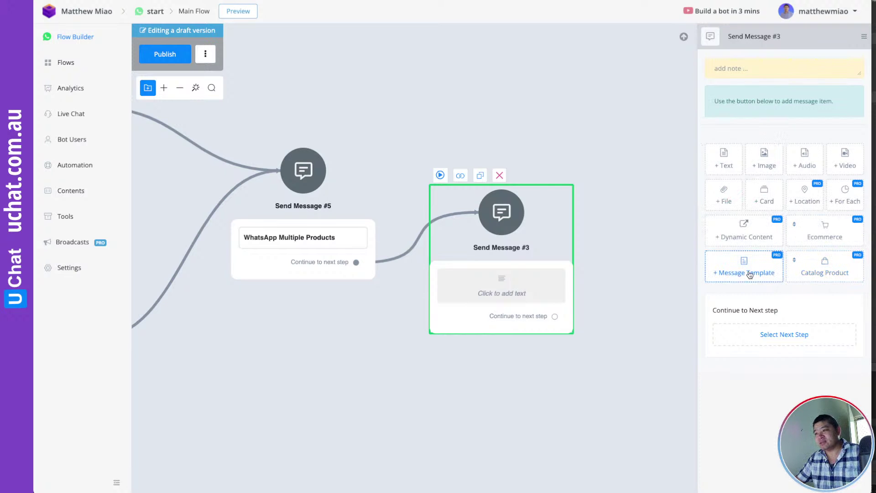
- Delete the empty Send Message #3 step and publish the Main Flow
{"action": "left_click", "coordinate": [501, 177]}
{"action": "left_click", "coordinate": [528, 266]}
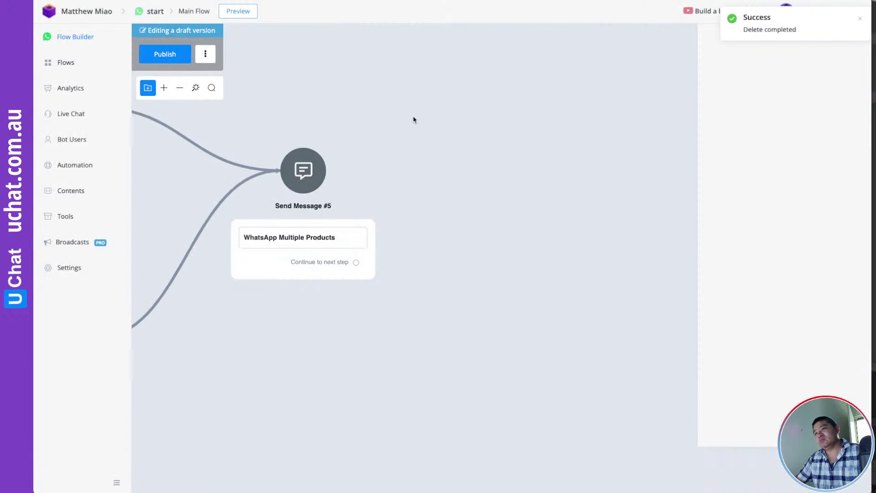
{"action": "left_click", "coordinate": [163, 55]}
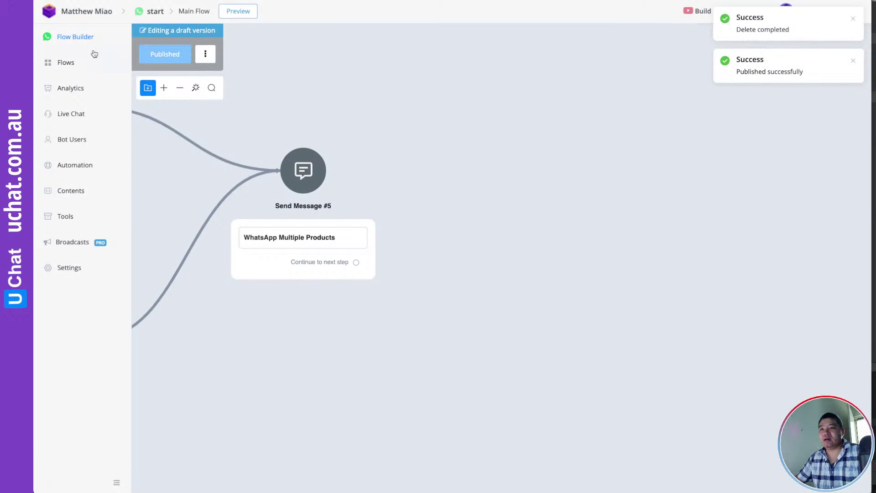